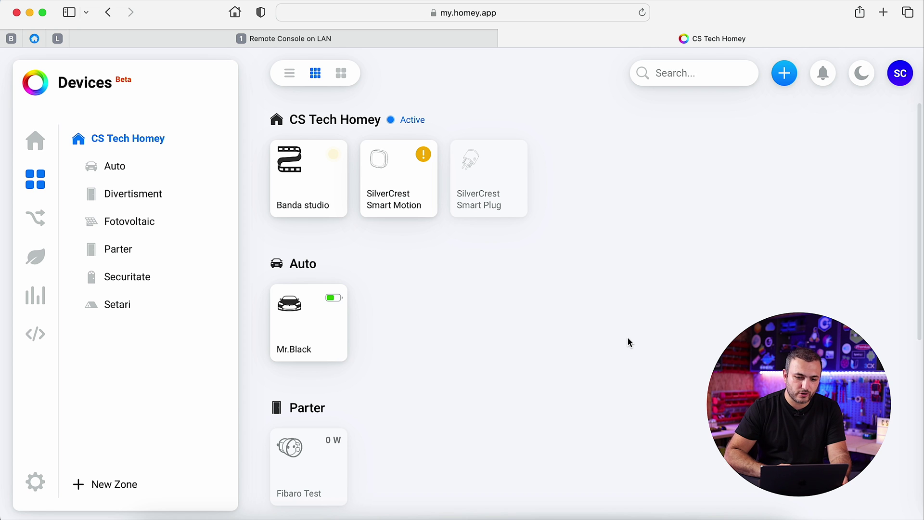
Check the GX's Ethernet IP (192.168.1.110) in the Remote Console, then return to the Device List
{"action": "left_click", "coordinate": [376, 39]}
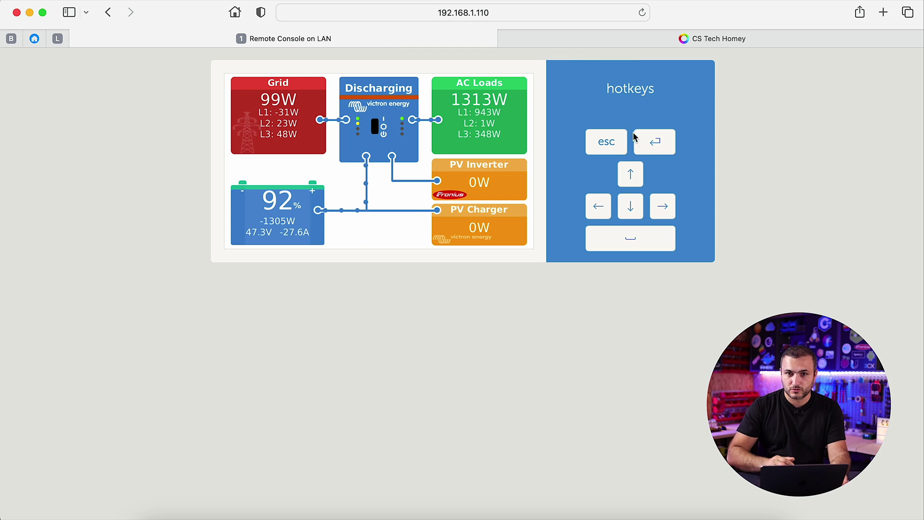
{"action": "left_click", "coordinate": [653, 145]}
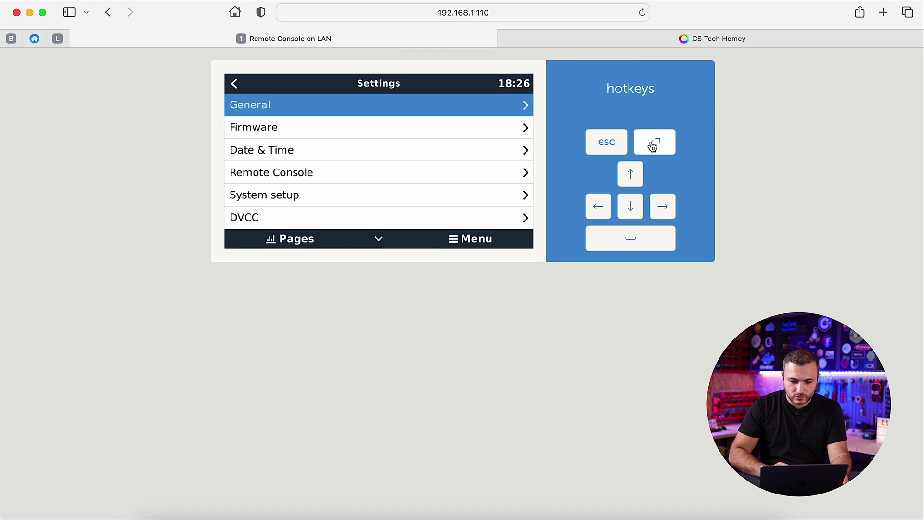
{"action": "left_click", "coordinate": [633, 209]}
{"action": "left_click", "coordinate": [633, 208]}
{"action": "left_click", "coordinate": [633, 208]}
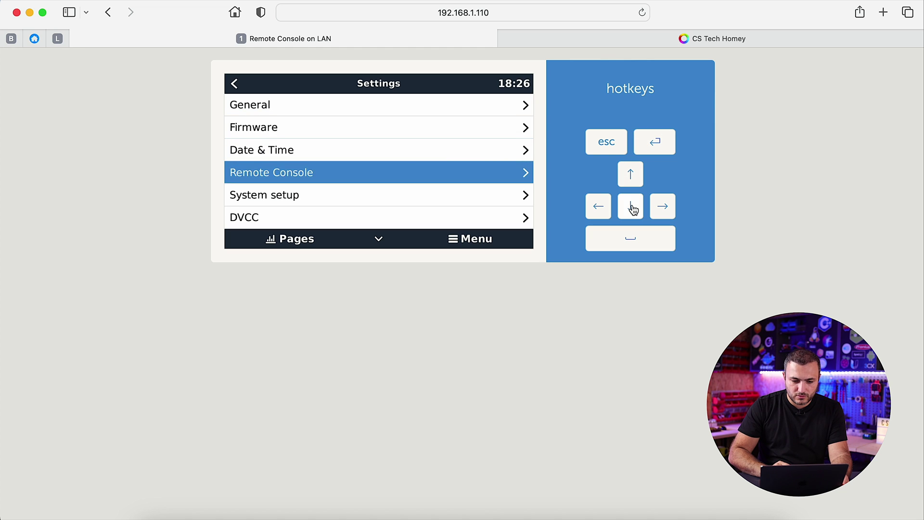
{"action": "left_click", "coordinate": [633, 208]}
{"action": "left_click", "coordinate": [633, 209]}
{"action": "left_click", "coordinate": [633, 208]}
{"action": "left_click", "coordinate": [633, 208]}
{"action": "left_click", "coordinate": [633, 209]}
{"action": "left_click", "coordinate": [633, 209]}
{"action": "left_click", "coordinate": [633, 209]}
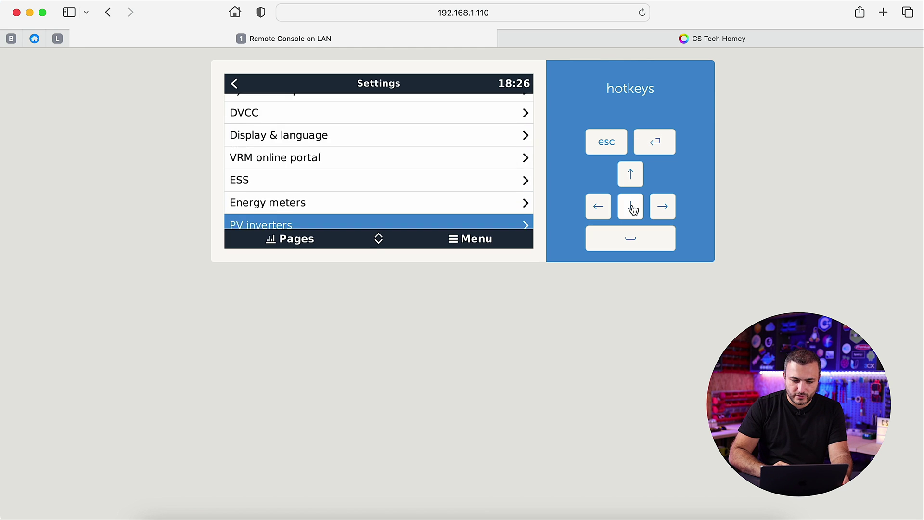
{"action": "left_click", "coordinate": [633, 208]}
{"action": "left_click", "coordinate": [633, 208]}
{"action": "left_click", "coordinate": [633, 209]}
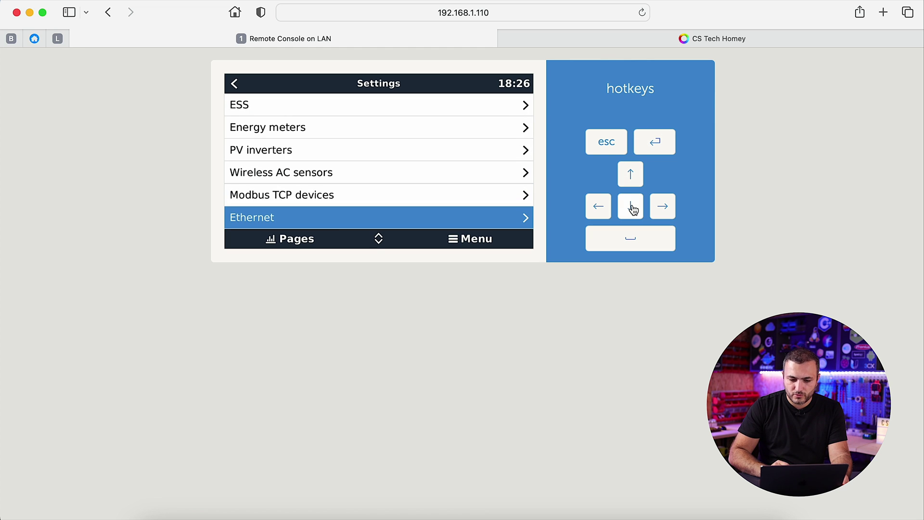
{"action": "left_click", "coordinate": [662, 210]}
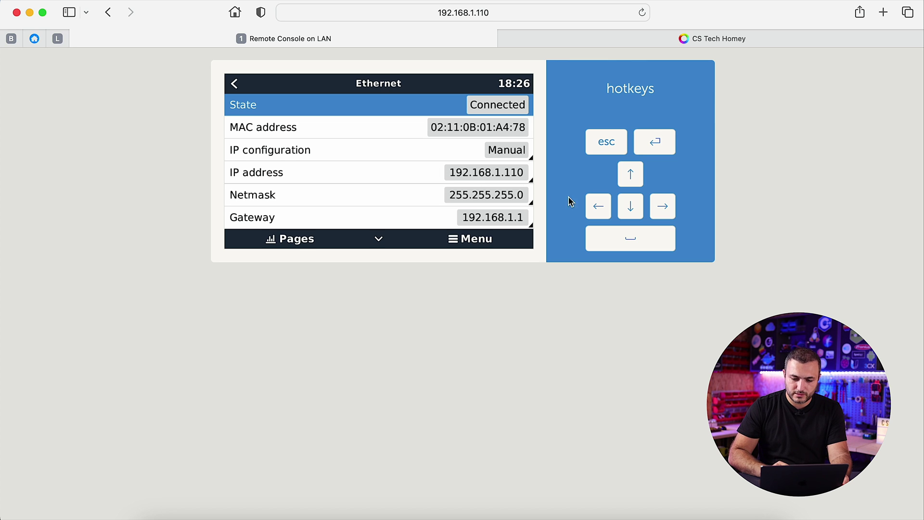
{"action": "left_click", "coordinate": [597, 207]}
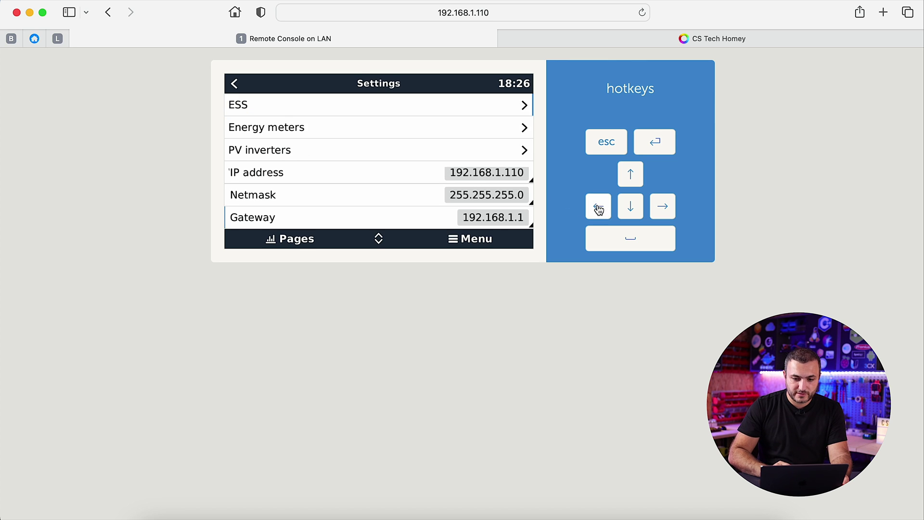
{"action": "left_click", "coordinate": [599, 207]}
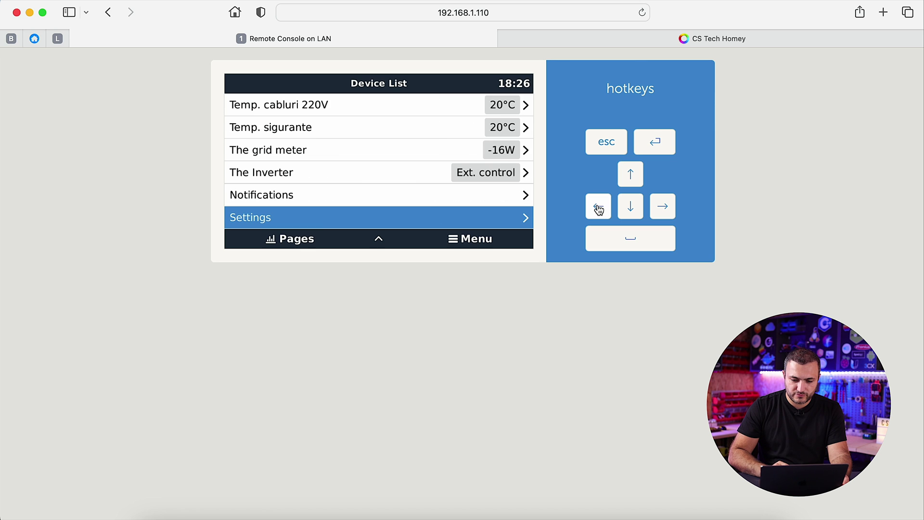
Add a new Victron Energy > Victron GX device and start entering IP address 192.168.1.110
{"action": "left_click", "coordinate": [646, 39]}
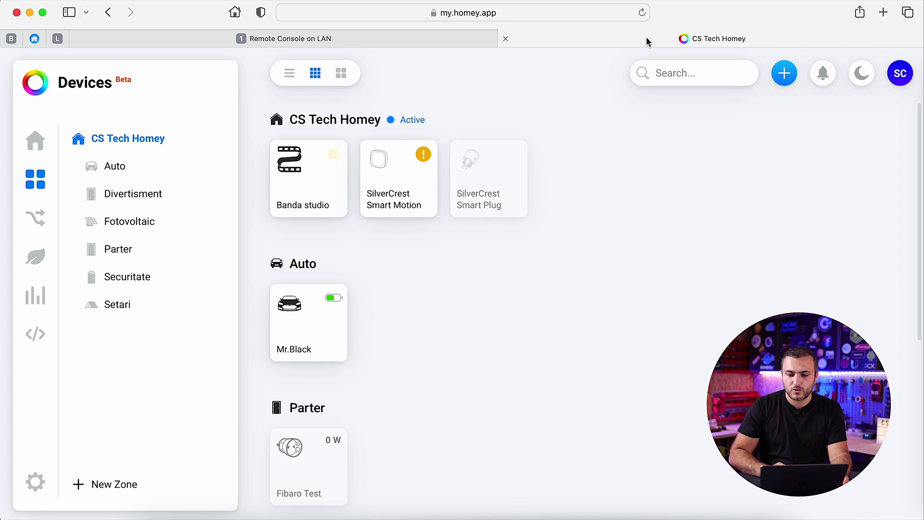
{"action": "left_click", "coordinate": [790, 78]}
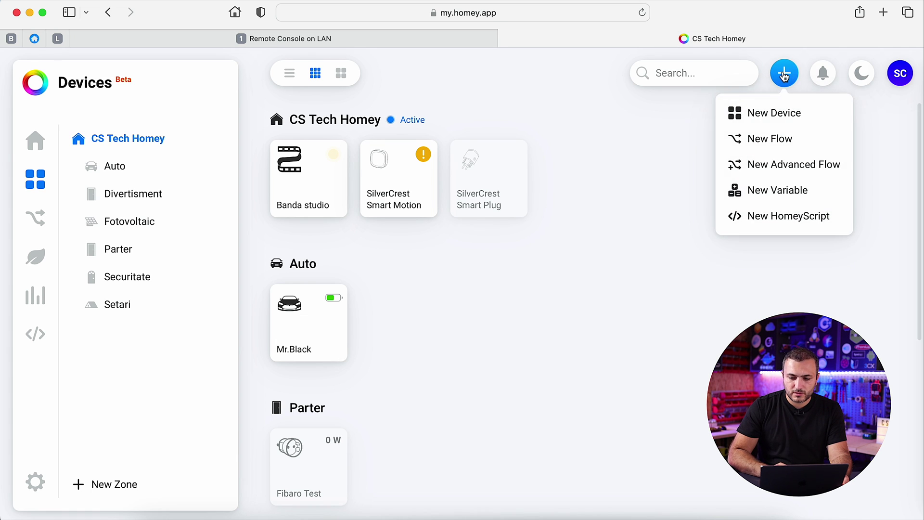
{"action": "left_click", "coordinate": [766, 111]}
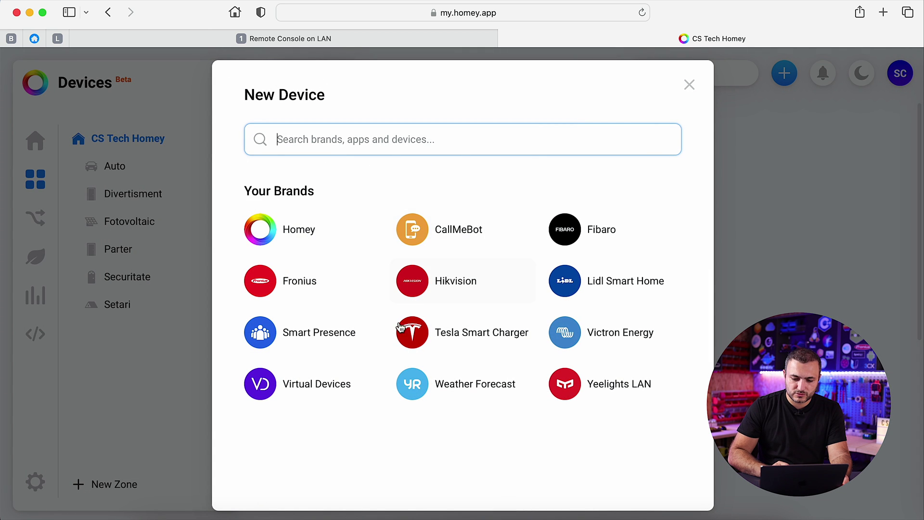
{"action": "left_click", "coordinate": [592, 332]}
{"action": "left_click", "coordinate": [269, 226]}
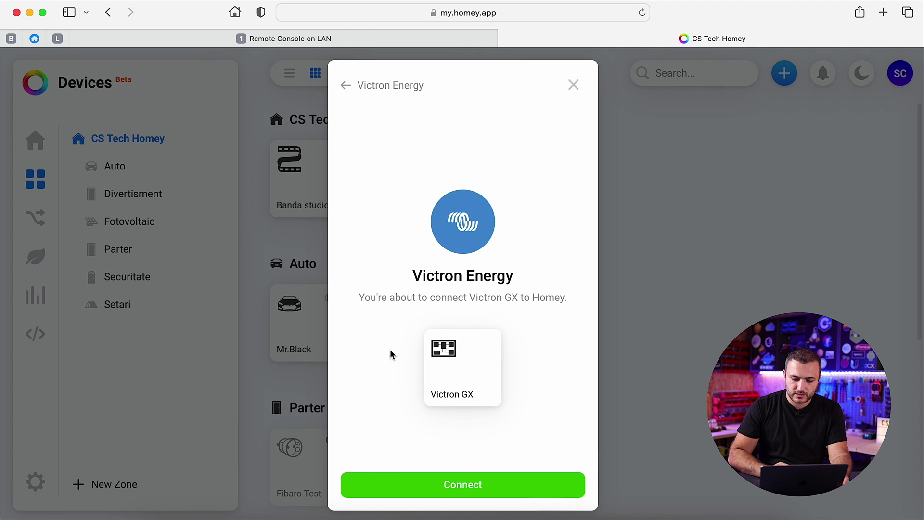
{"action": "left_click", "coordinate": [449, 486]}
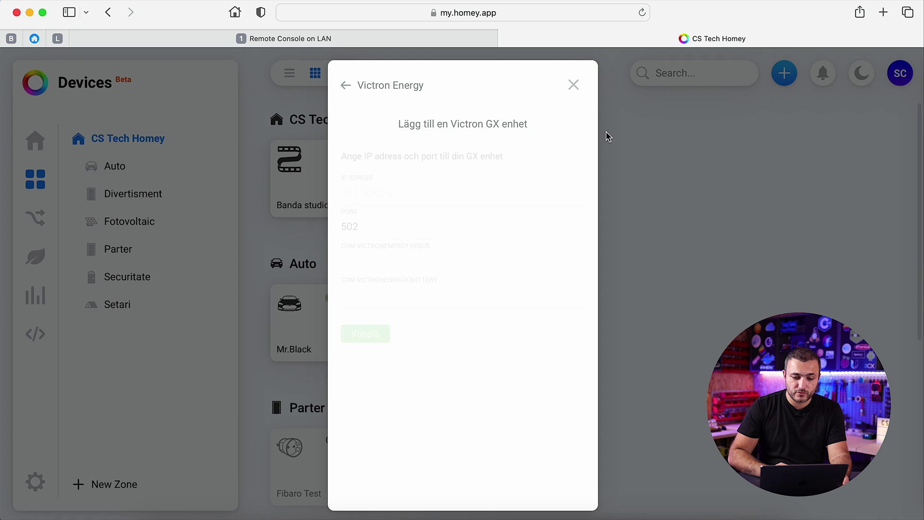
{"action": "left_click", "coordinate": [454, 188]}
{"action": "type", "text": "1"}
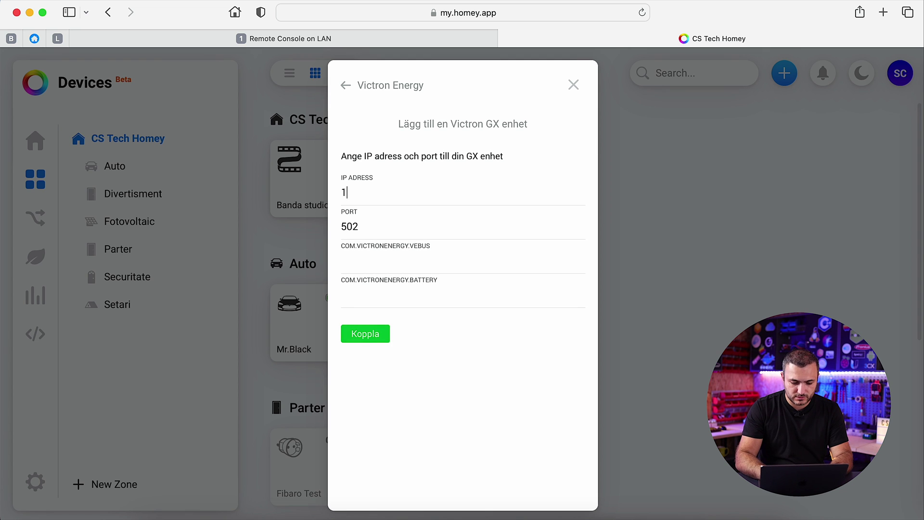
{"action": "type", "text": "92.16"}
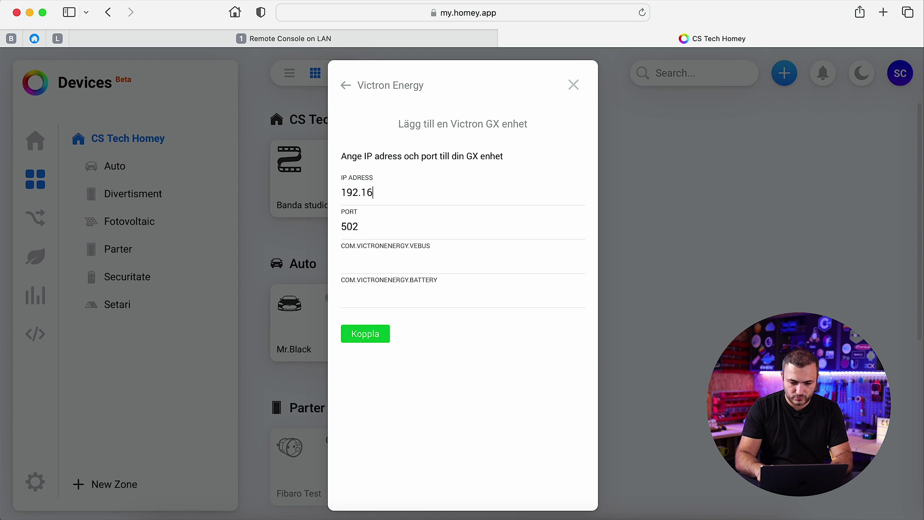
{"action": "type", "text": "8.1.110"}
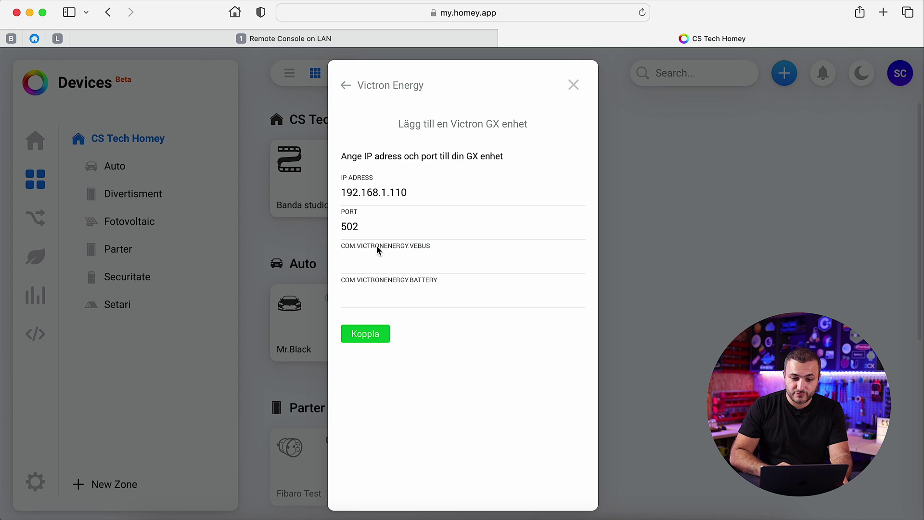
In the Remote Console, go to Settings > Services > Modbus TCP
{"action": "left_click", "coordinate": [419, 39]}
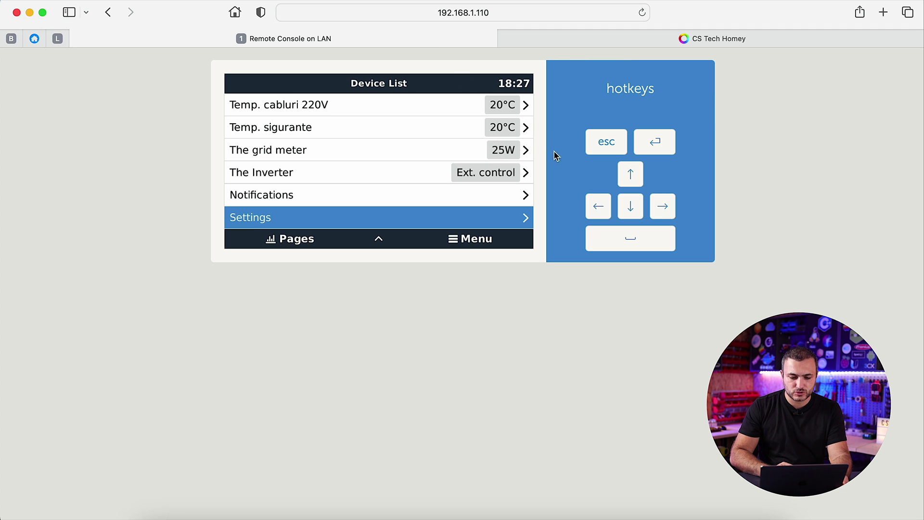
{"action": "left_click", "coordinate": [638, 212]}
{"action": "left_click", "coordinate": [638, 213]}
{"action": "left_click", "coordinate": [638, 212]}
{"action": "left_click", "coordinate": [638, 213]}
{"action": "left_click", "coordinate": [638, 212]}
{"action": "left_click", "coordinate": [638, 212]}
{"action": "left_click", "coordinate": [639, 212]}
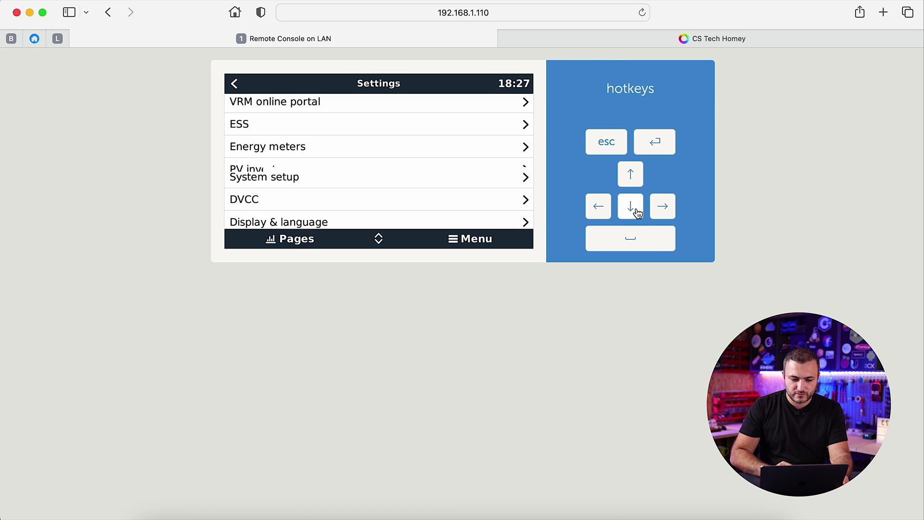
{"action": "left_click", "coordinate": [638, 212]}
{"action": "left_click", "coordinate": [638, 213]}
{"action": "left_click", "coordinate": [634, 176]}
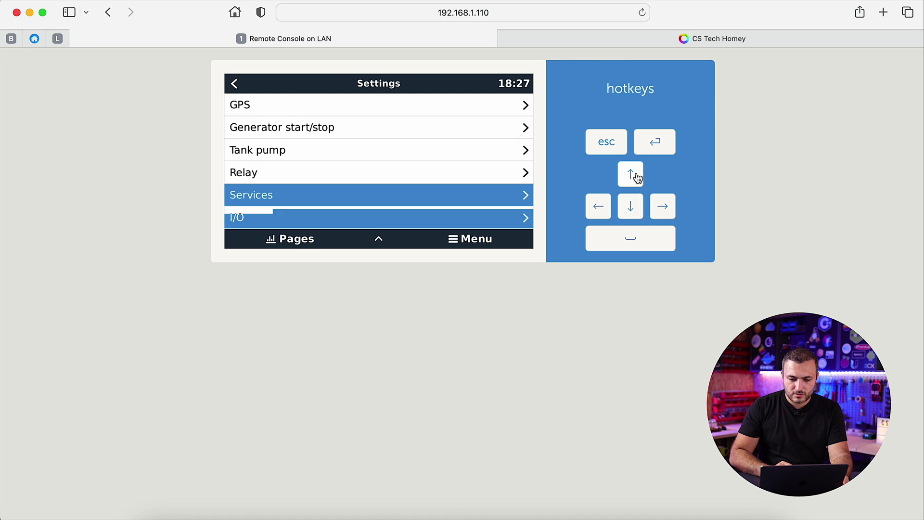
{"action": "left_click", "coordinate": [660, 207]}
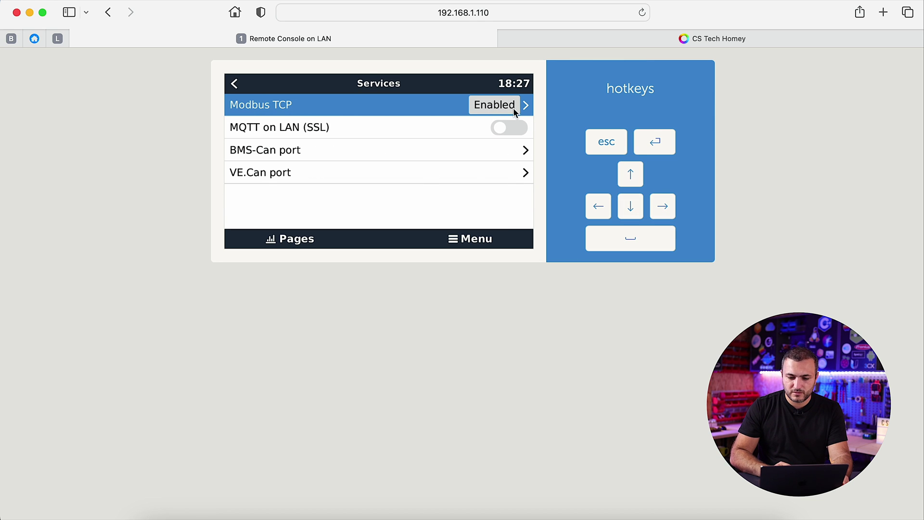
{"action": "left_click", "coordinate": [663, 208]}
Find the MultiPlus-II vebus entry, Unit ID 227, under Modbus TCP Available services
{"action": "left_click", "coordinate": [631, 207]}
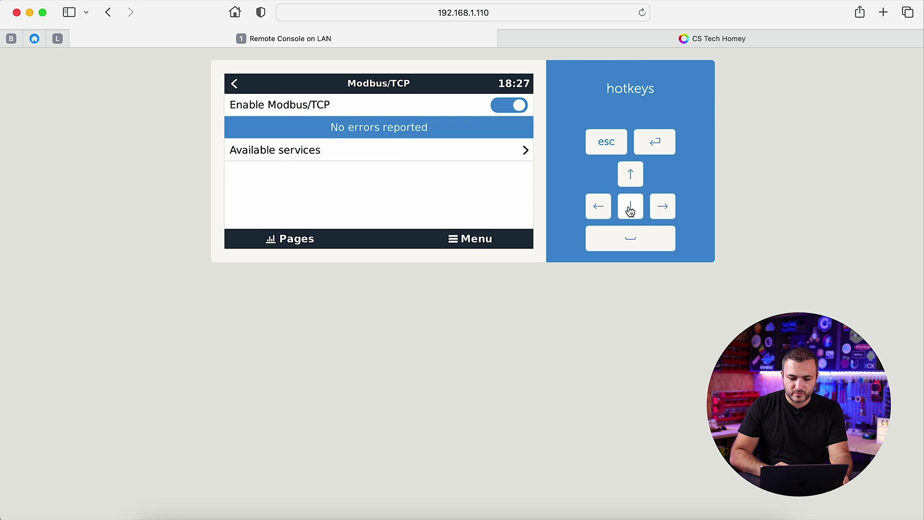
{"action": "left_click", "coordinate": [633, 209]}
{"action": "left_click", "coordinate": [653, 214]}
{"action": "left_click", "coordinate": [630, 208]}
{"action": "left_click", "coordinate": [630, 208]}
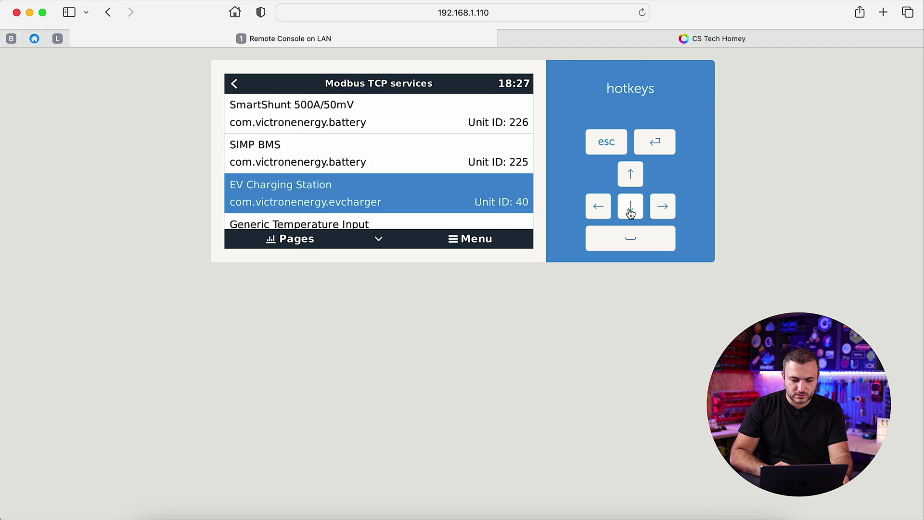
{"action": "left_click", "coordinate": [630, 208]}
{"action": "left_click", "coordinate": [631, 211]}
{"action": "left_click", "coordinate": [631, 211]}
{"action": "left_click", "coordinate": [630, 210]}
{"action": "left_click", "coordinate": [630, 211]}
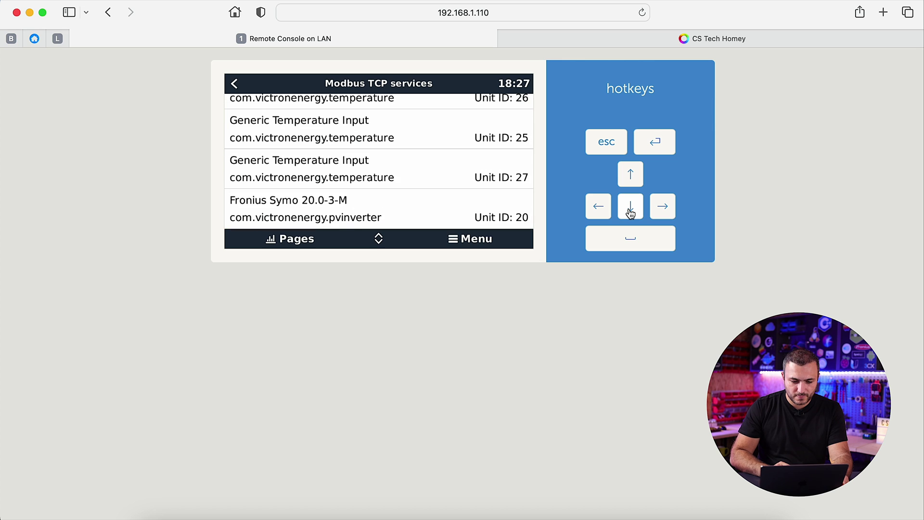
{"action": "left_click", "coordinate": [630, 211]}
{"action": "left_click", "coordinate": [630, 211]}
{"action": "left_click", "coordinate": [630, 211]}
{"action": "left_click", "coordinate": [631, 211]}
{"action": "left_click", "coordinate": [630, 211]}
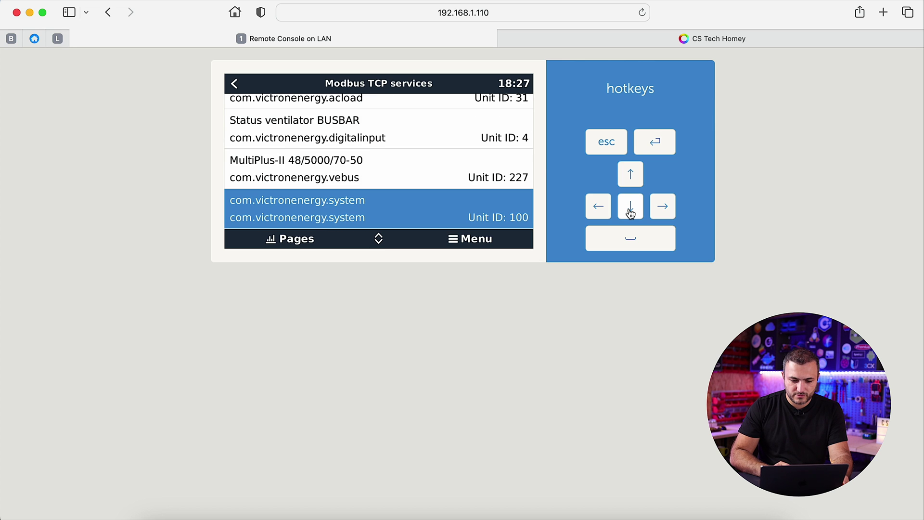
{"action": "left_click", "coordinate": [630, 176]}
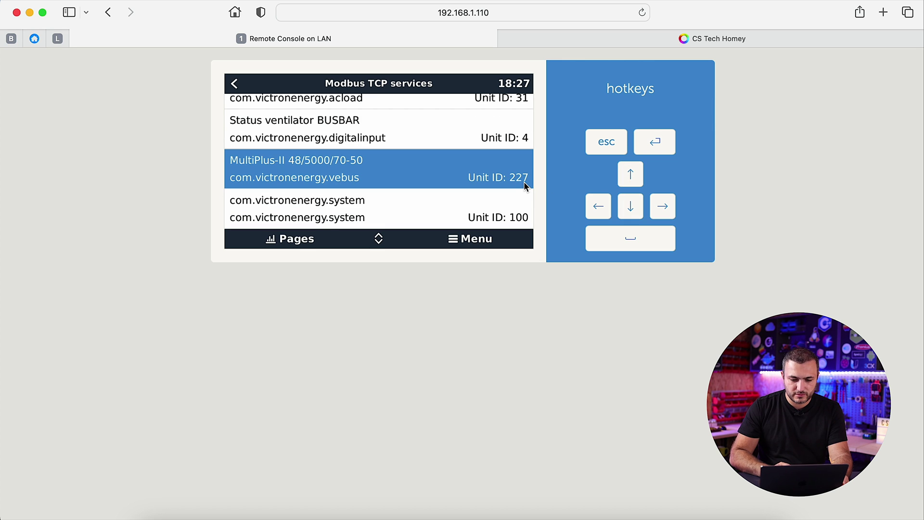
Enter 227 in the Homey form's VEBUS unit ID field
{"action": "left_click", "coordinate": [536, 40]}
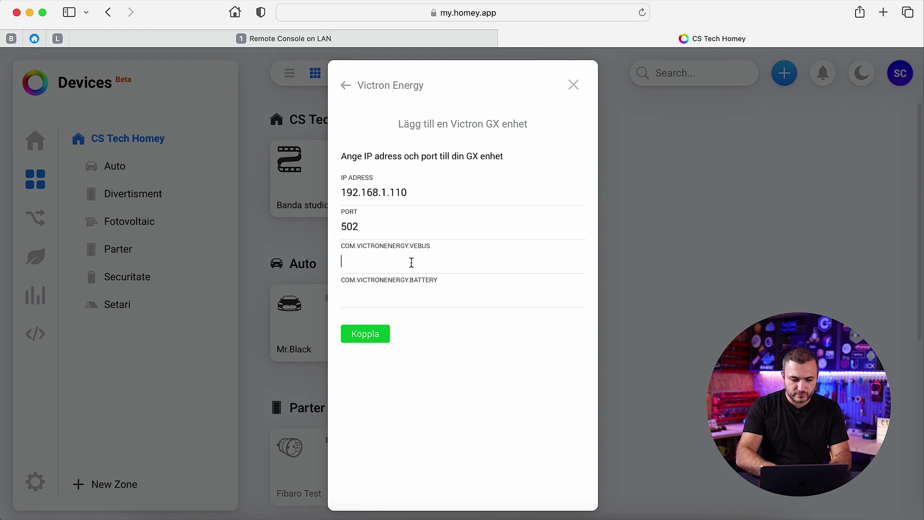
{"action": "type", "text": "227"}
{"action": "left_click", "coordinate": [392, 303]}
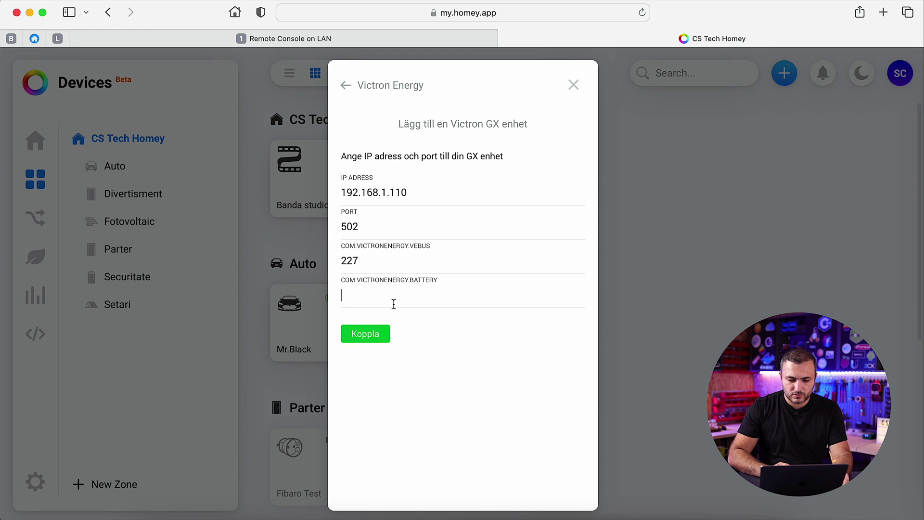
Look up SmartShunt 500A/50mV's Unit ID 226 and use it for Homey's BATTERY field
{"action": "left_click", "coordinate": [451, 44]}
{"action": "left_click", "coordinate": [630, 175]}
{"action": "left_click", "coordinate": [630, 176]}
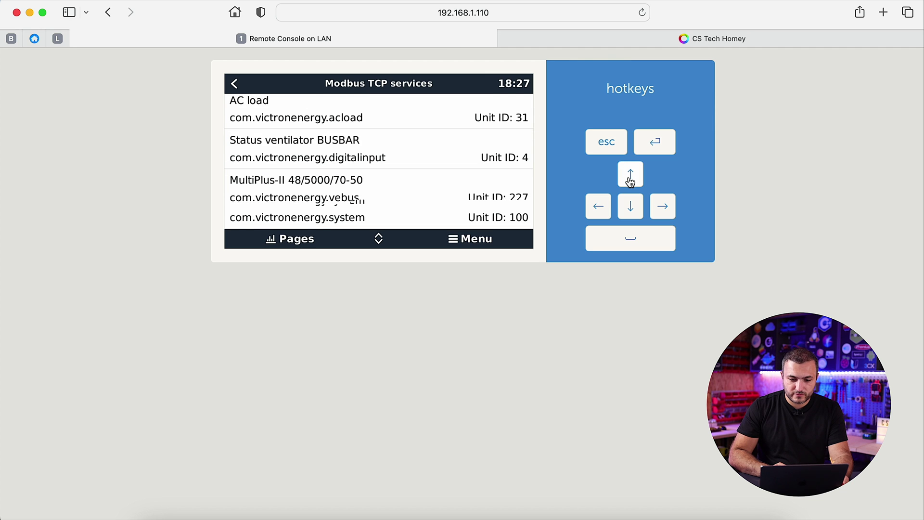
{"action": "left_click", "coordinate": [630, 176]}
{"action": "left_click", "coordinate": [630, 177]}
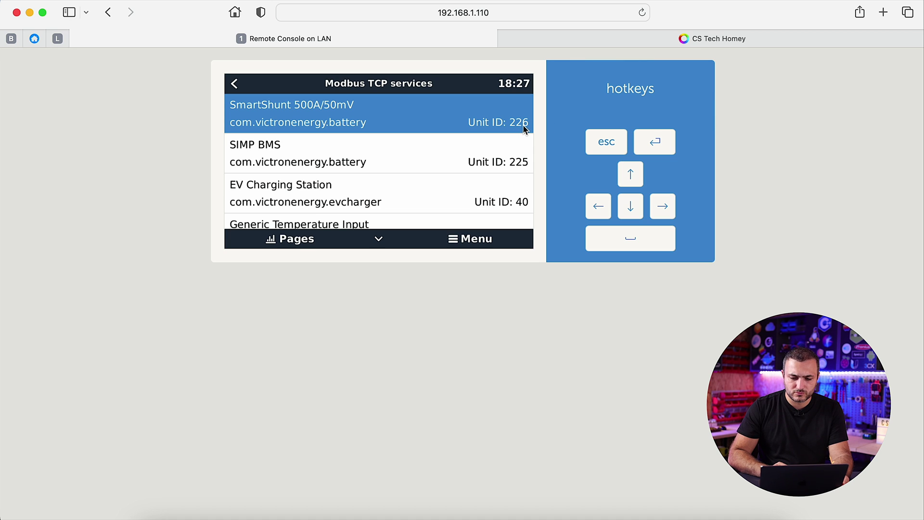
{"action": "left_click", "coordinate": [567, 42]}
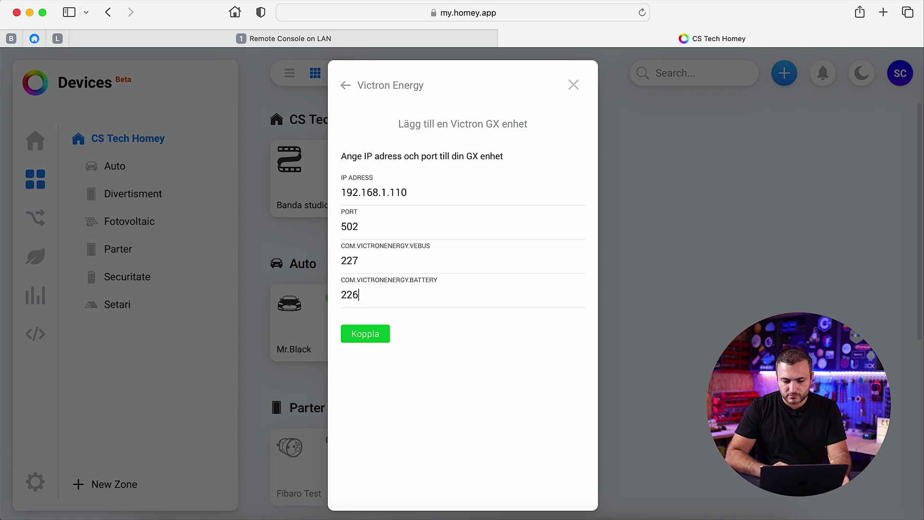
Submit the connection, add the GX device, and open its details showing 1356 W consumption
{"action": "left_click", "coordinate": [362, 337]}
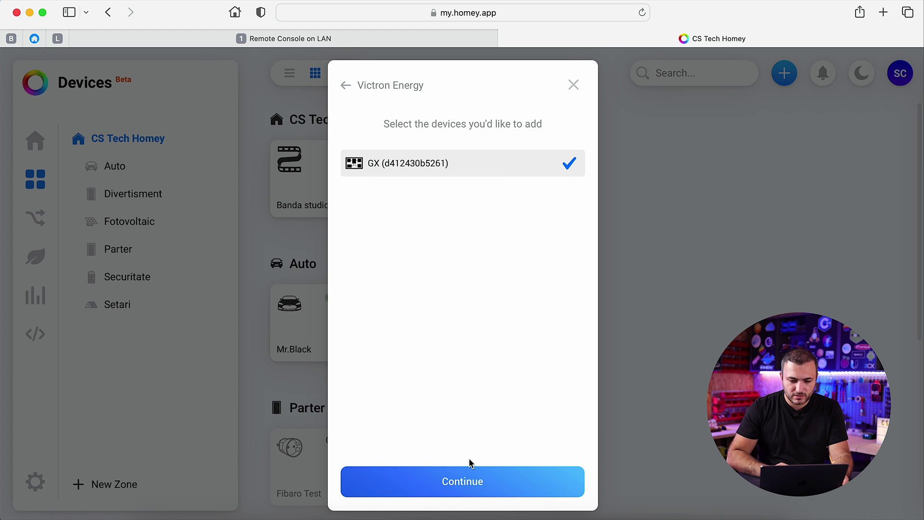
{"action": "left_click", "coordinate": [466, 477]}
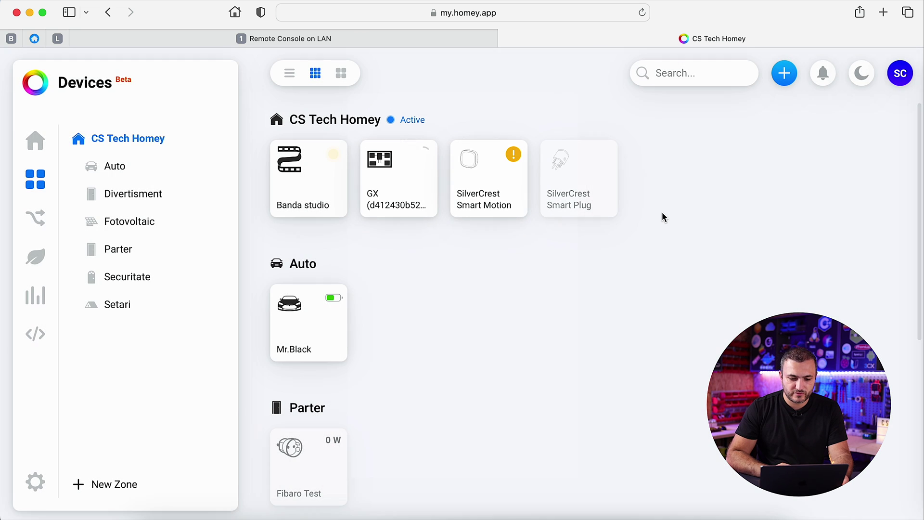
{"action": "left_click", "coordinate": [395, 171]}
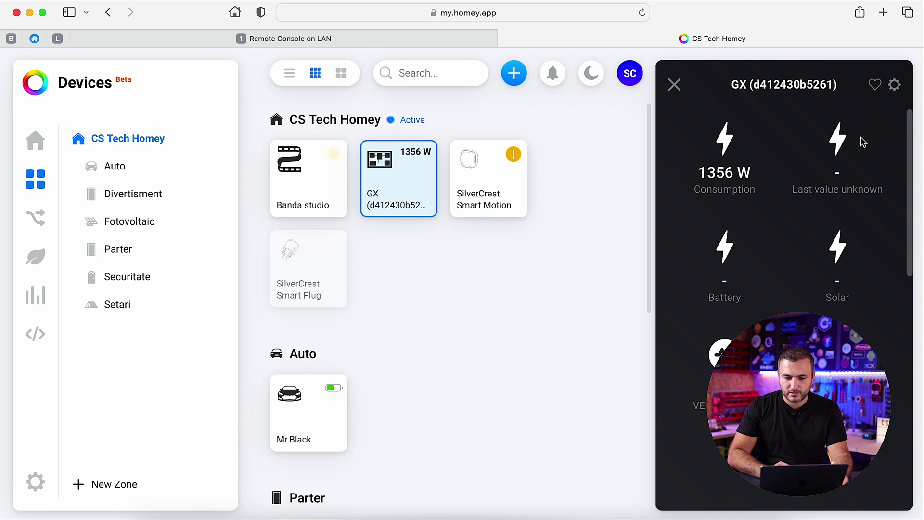
{"action": "left_click", "coordinate": [892, 88]}
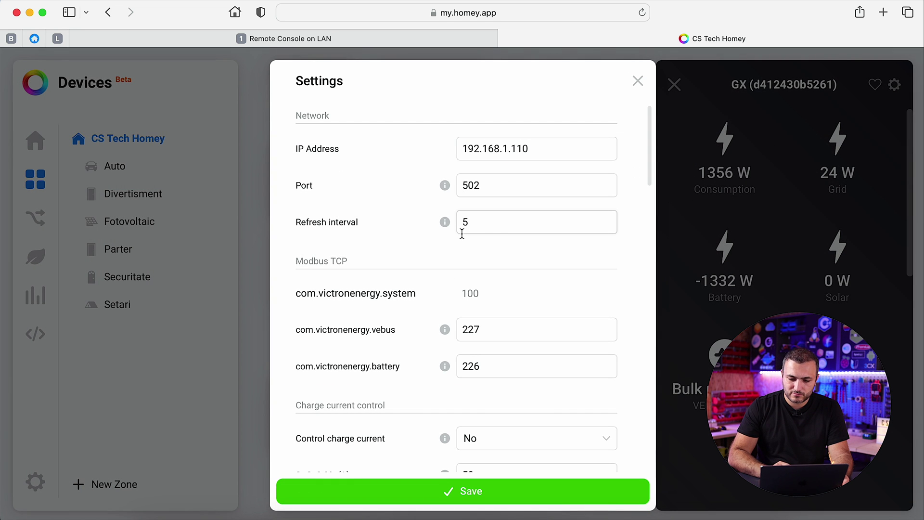
{"action": "left_click", "coordinate": [499, 227]}
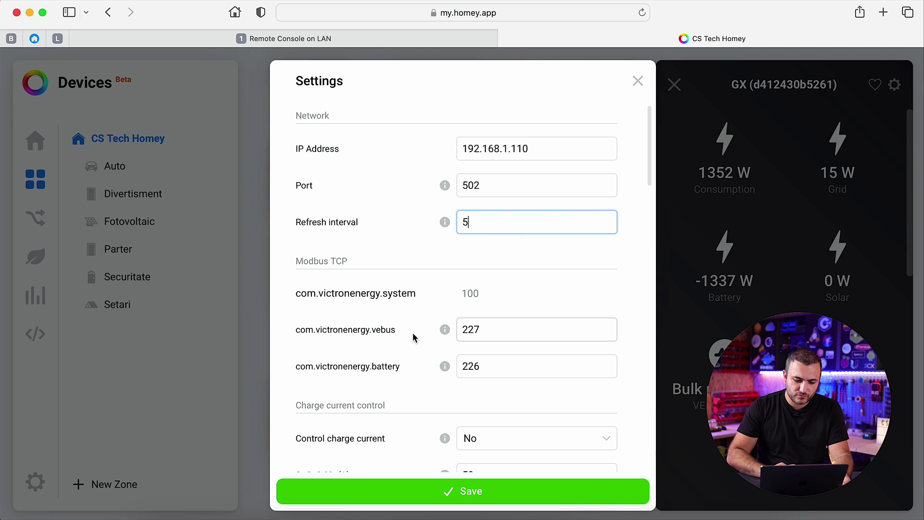
{"action": "scroll", "coordinate": [413, 337], "scroll_direction": "down", "scroll_amount": 10}
{"action": "scroll", "coordinate": [423, 351], "scroll_direction": "up", "scroll_amount": 10}
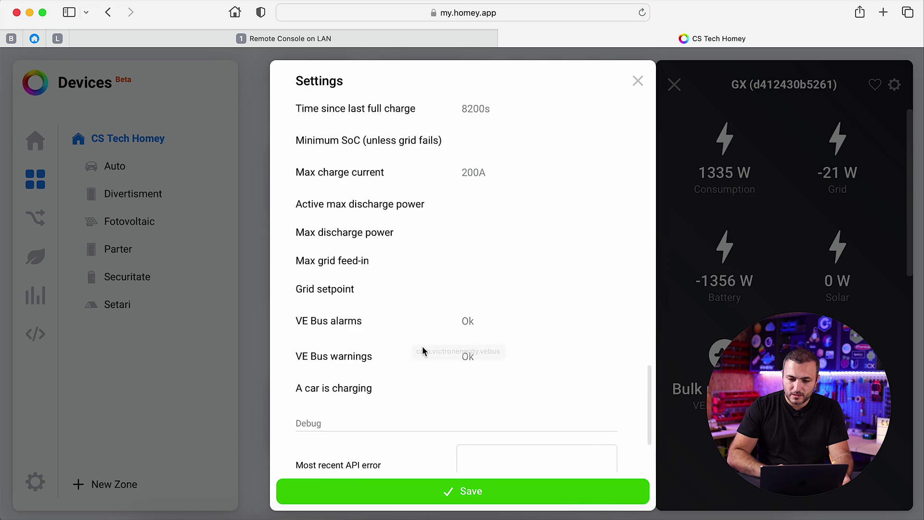
{"action": "left_click", "coordinate": [637, 80]}
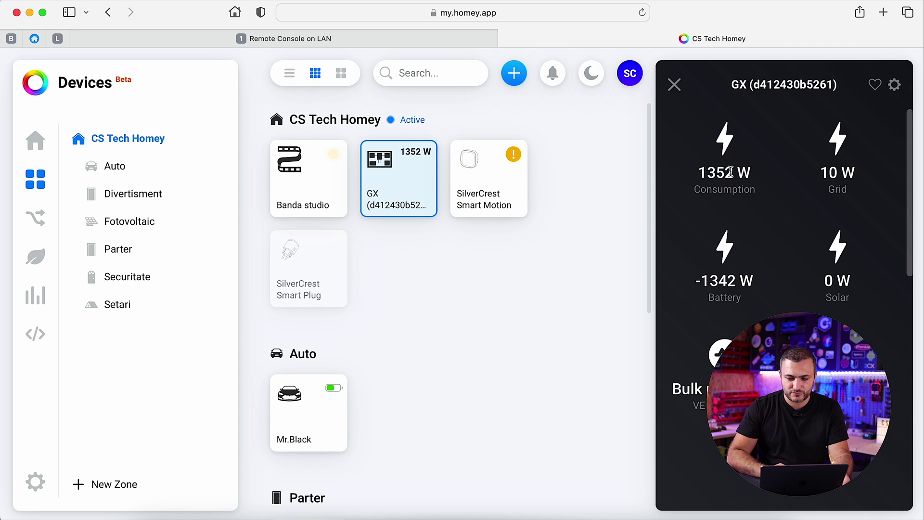
Return the console to its overview (Grid, AC Loads, 92% battery) and close Homey's GX details panel
{"action": "left_click", "coordinate": [404, 37]}
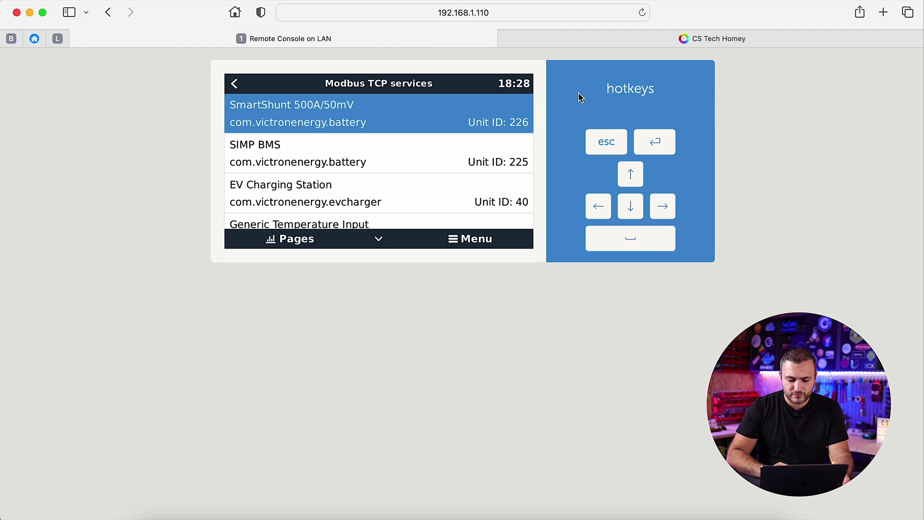
{"action": "left_click", "coordinate": [599, 150]}
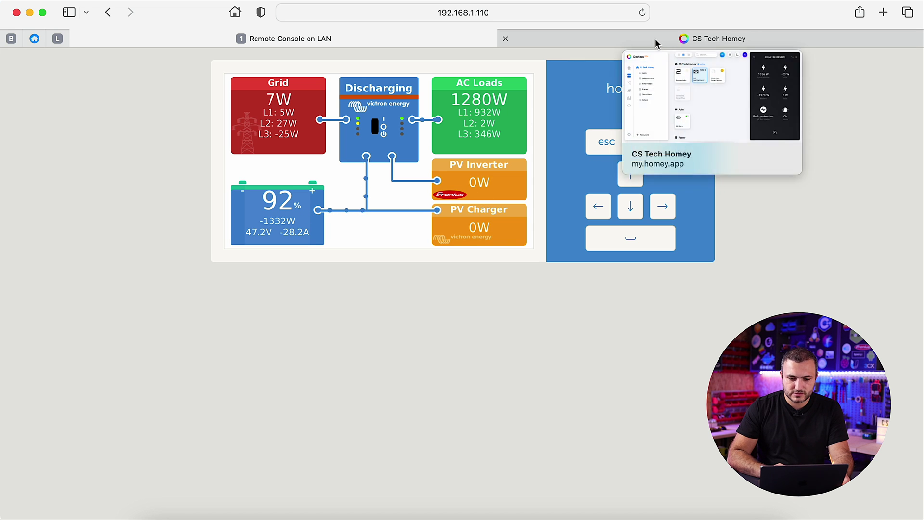
{"action": "left_click", "coordinate": [606, 39]}
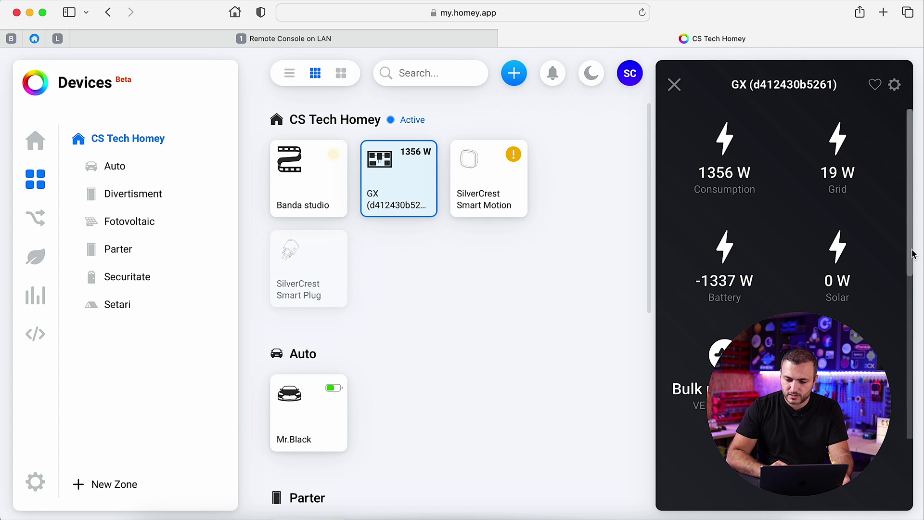
{"action": "scroll", "coordinate": [914, 322], "scroll_direction": "down", "scroll_amount": 5}
{"action": "scroll", "coordinate": [914, 322], "scroll_direction": "down", "scroll_amount": 3}
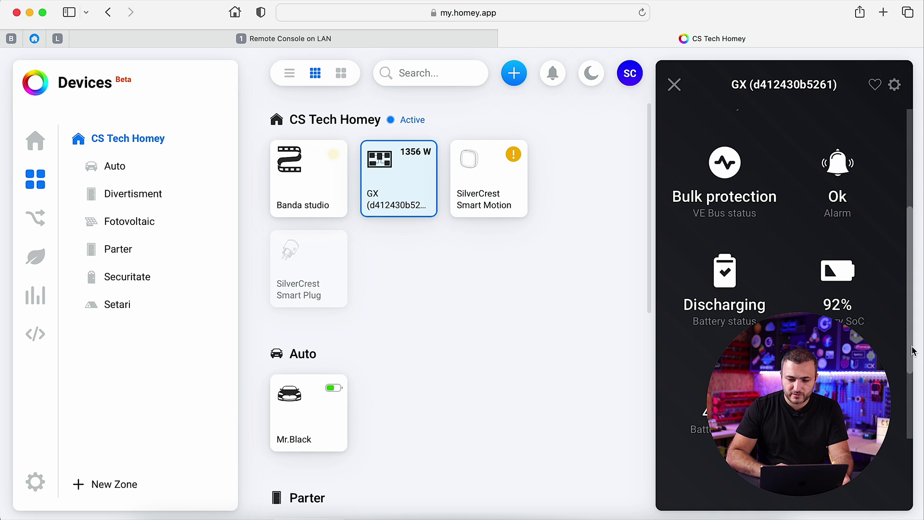
{"action": "left_click", "coordinate": [674, 85]}
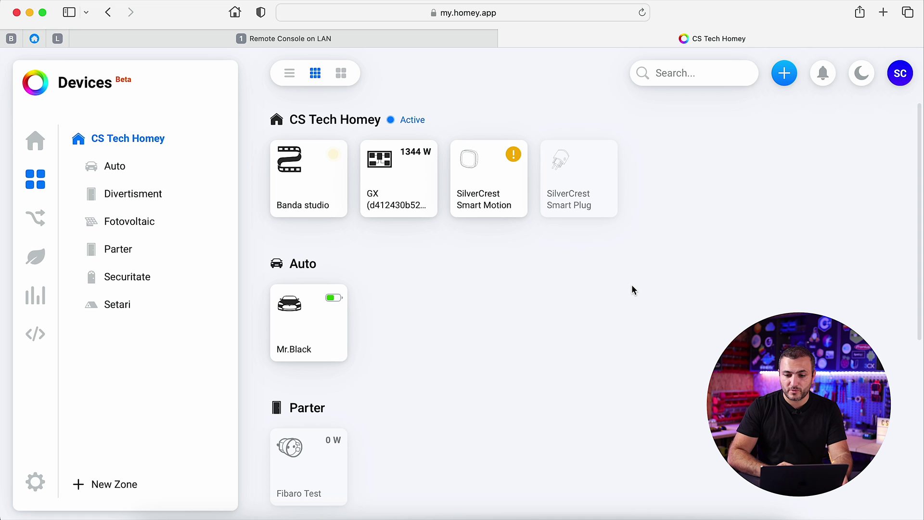
Create a new flow with the When trigger 'GX Solar becomes greater than 2000 W'
{"action": "left_click", "coordinate": [785, 73]}
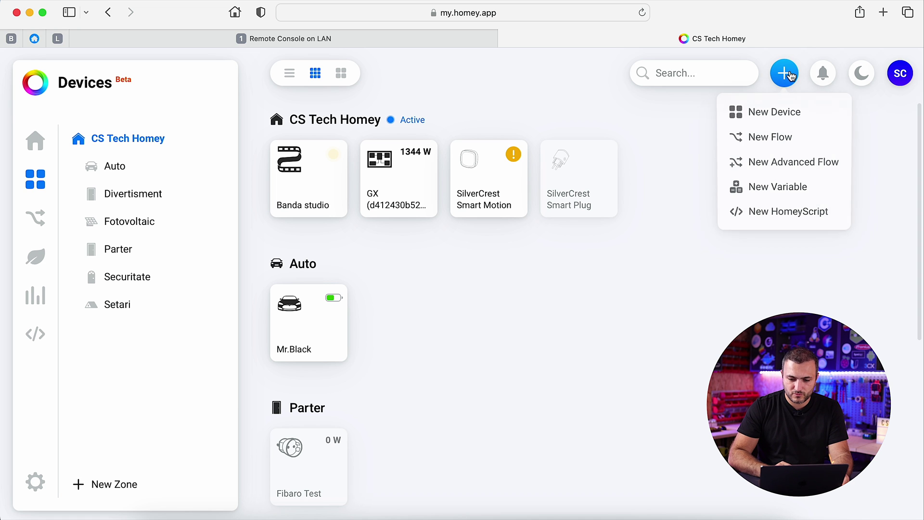
{"action": "left_click", "coordinate": [735, 136]}
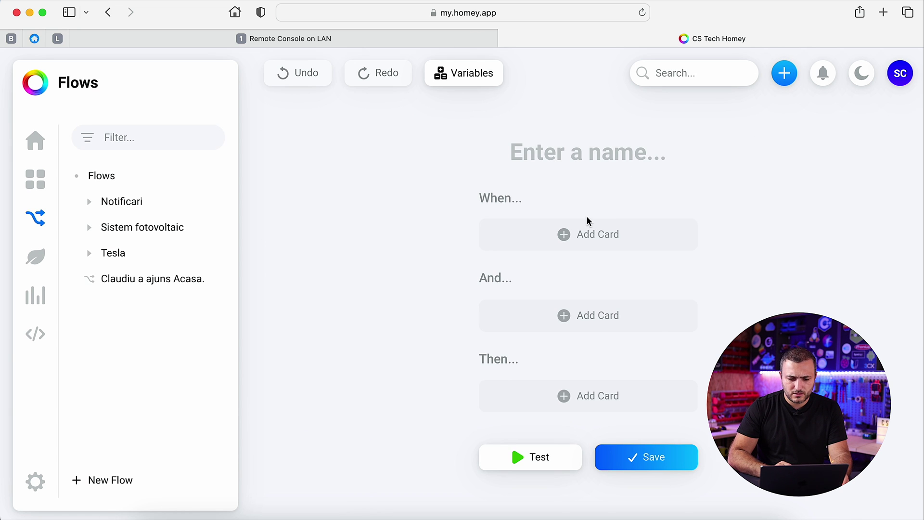
{"action": "left_click", "coordinate": [585, 242]}
{"action": "left_click", "coordinate": [422, 361]}
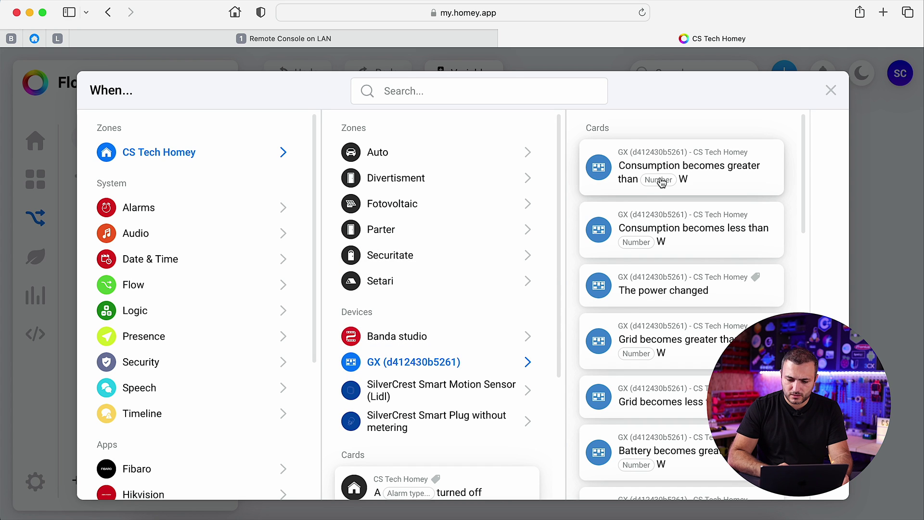
{"action": "scroll", "coordinate": [666, 289], "scroll_direction": "down", "scroll_amount": 5}
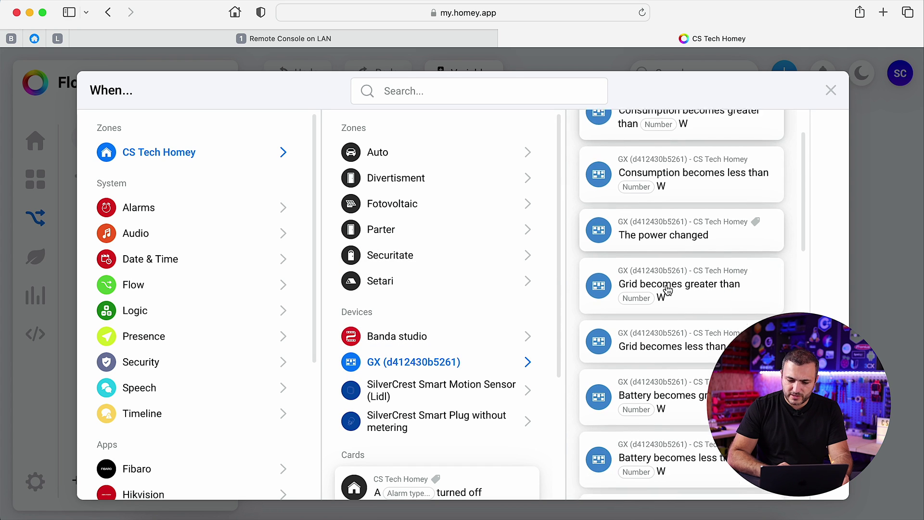
{"action": "scroll", "coordinate": [666, 291], "scroll_direction": "down", "scroll_amount": 2}
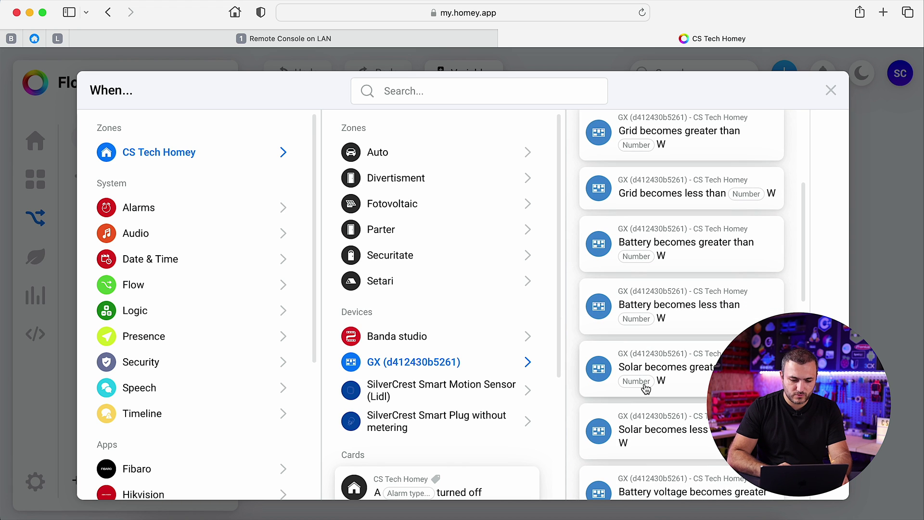
{"action": "left_click", "coordinate": [644, 381]}
{"action": "type", "text": "2000"}
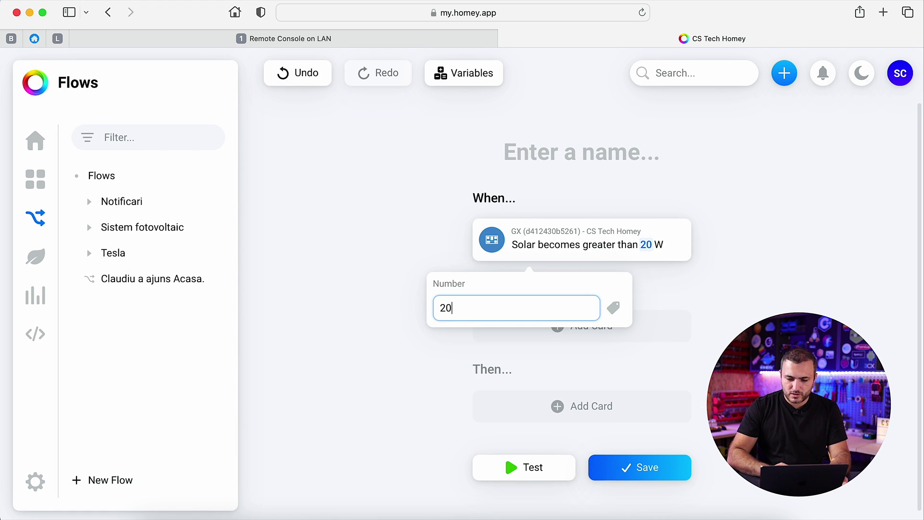
{"action": "left_click", "coordinate": [746, 287]}
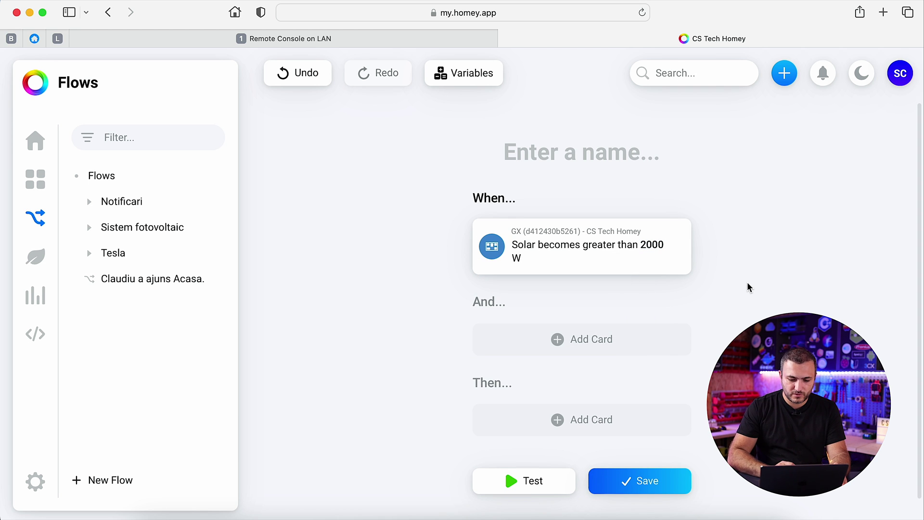
Add a Then action turning on the Fibaro Test device
{"action": "left_click", "coordinate": [562, 418]}
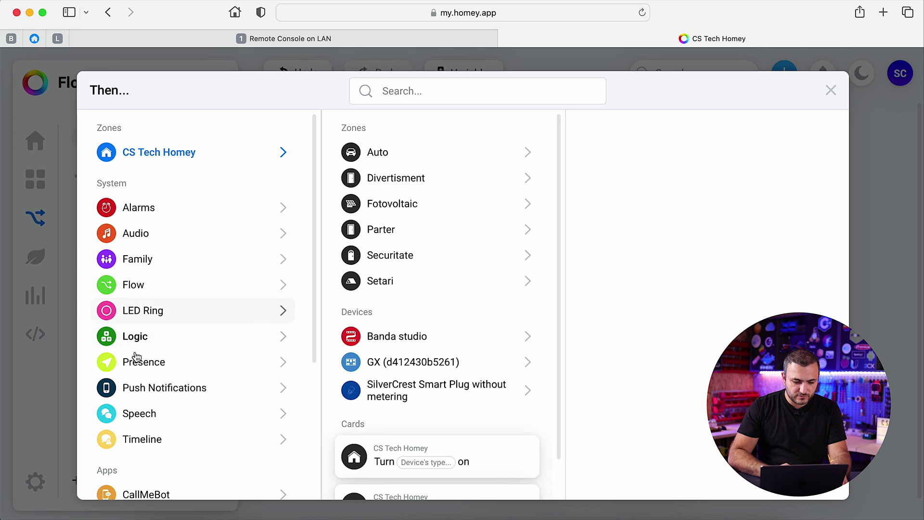
{"action": "scroll", "coordinate": [163, 386], "scroll_direction": "down", "scroll_amount": 5}
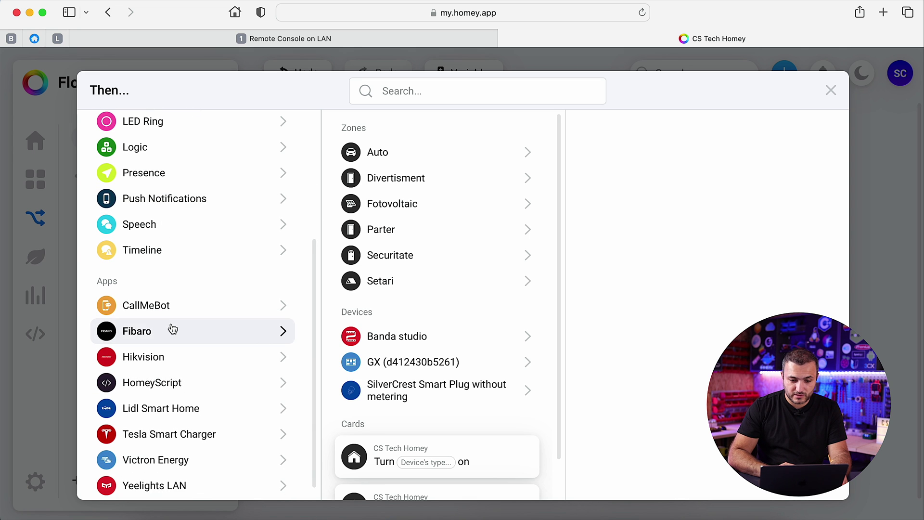
{"action": "left_click", "coordinate": [173, 329]}
{"action": "left_click", "coordinate": [406, 150]}
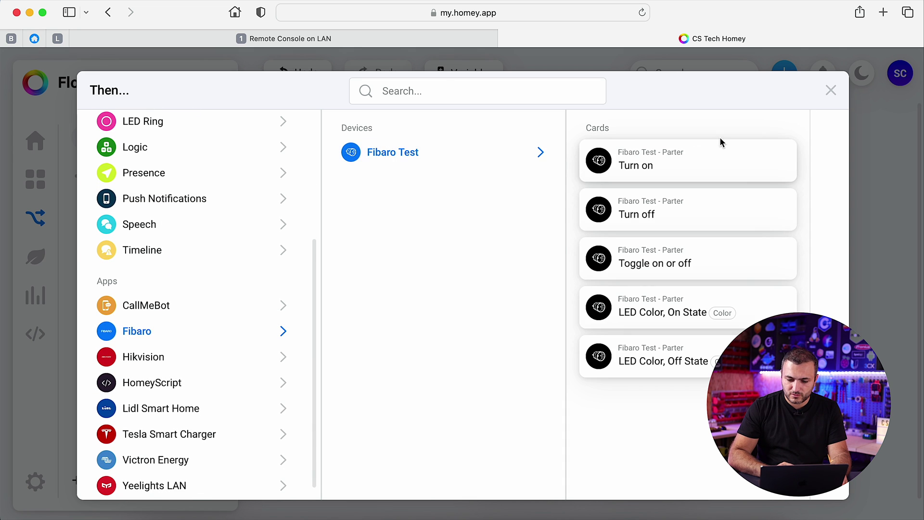
{"action": "left_click", "coordinate": [707, 156]}
{"action": "scroll", "coordinate": [722, 324], "scroll_direction": "down", "scroll_amount": 3}
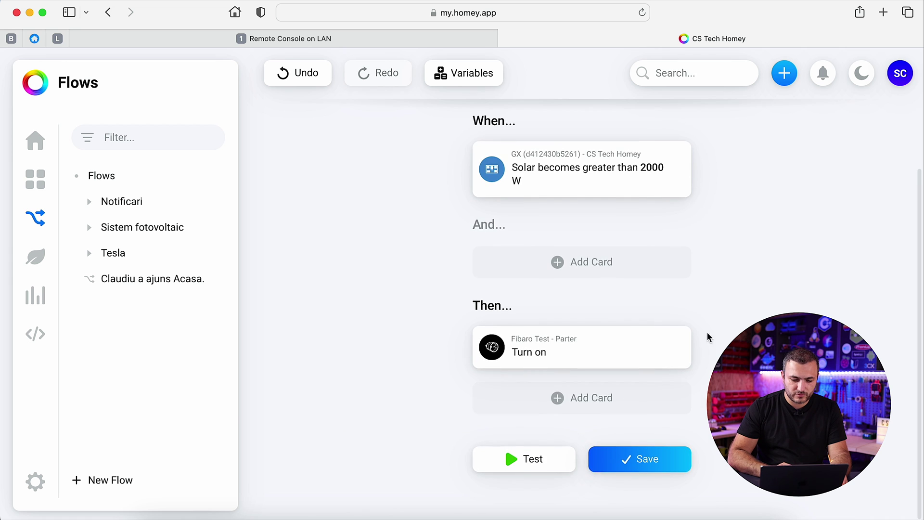
Add a CallMeBot WhatsApp action sending the message 'Test Fibaro + Victron'
{"action": "left_click", "coordinate": [587, 406]}
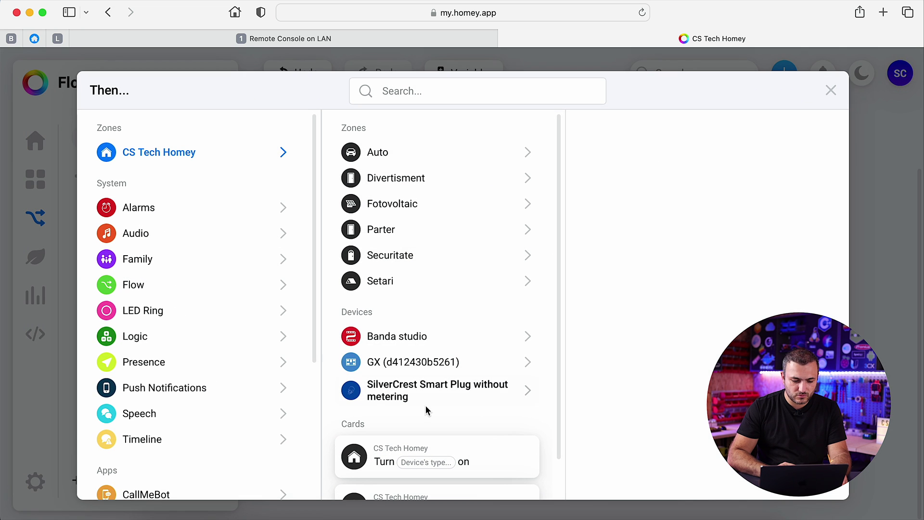
{"action": "left_click", "coordinate": [159, 489]}
{"action": "left_click", "coordinate": [404, 159]}
{"action": "left_click", "coordinate": [600, 163]}
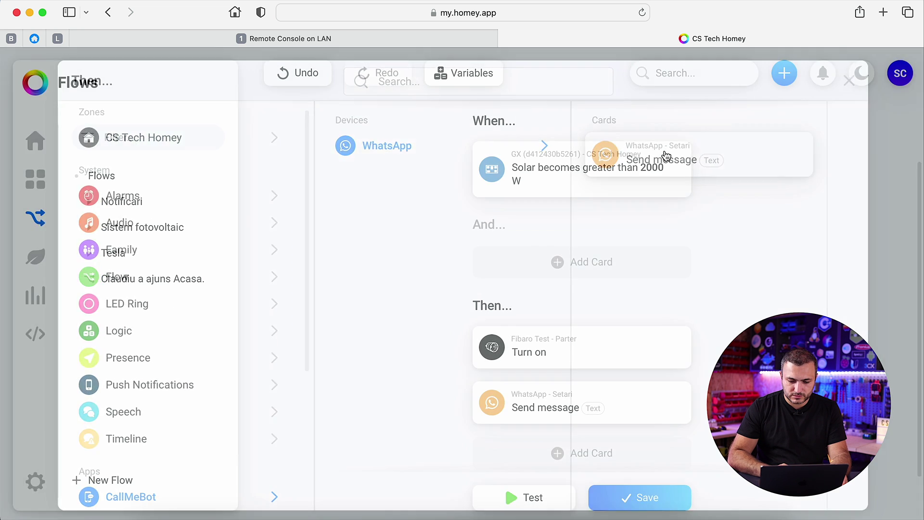
{"action": "left_click", "coordinate": [593, 408]}
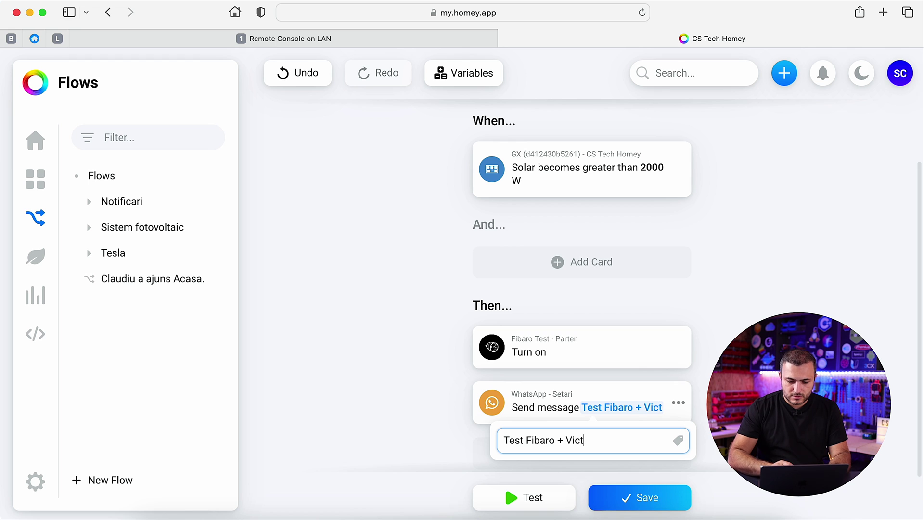
{"action": "type", "text": "roin"}
{"action": "left_click", "coordinate": [584, 439]}
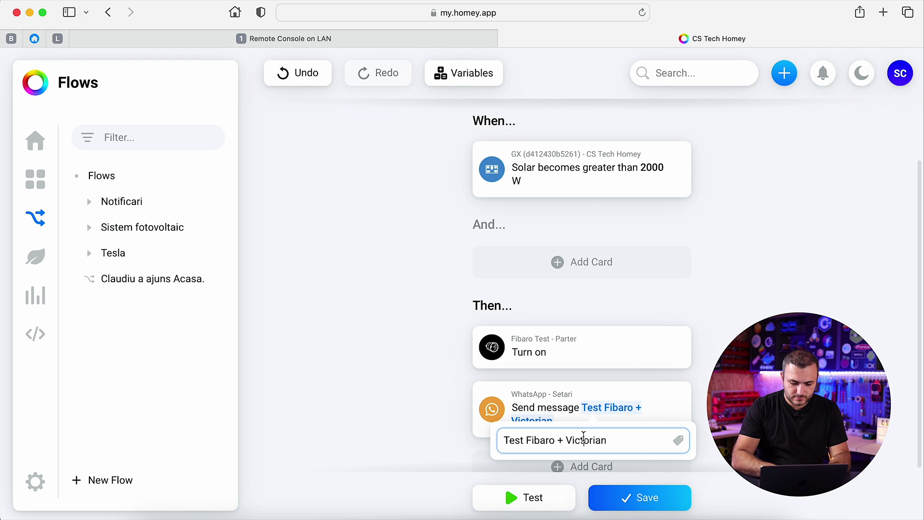
{"action": "type", "text": "Victro"}
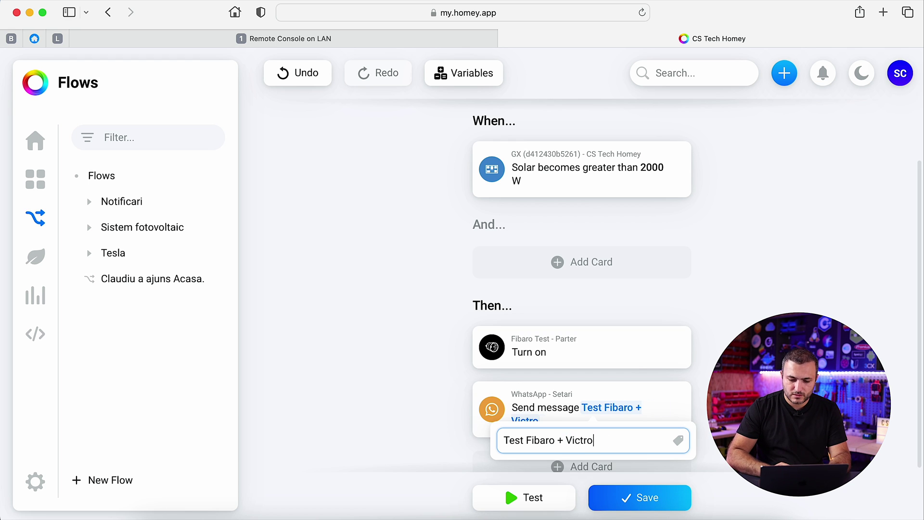
{"action": "key", "text": "Return"}
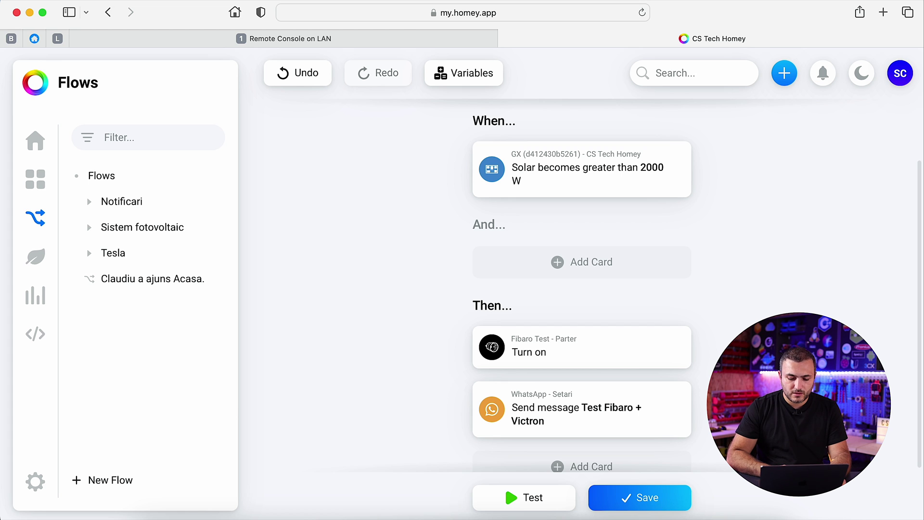
Scroll down the flow editor to reach the Test button
{"action": "scroll", "coordinate": [582, 289], "scroll_direction": "down", "scroll_amount": 3}
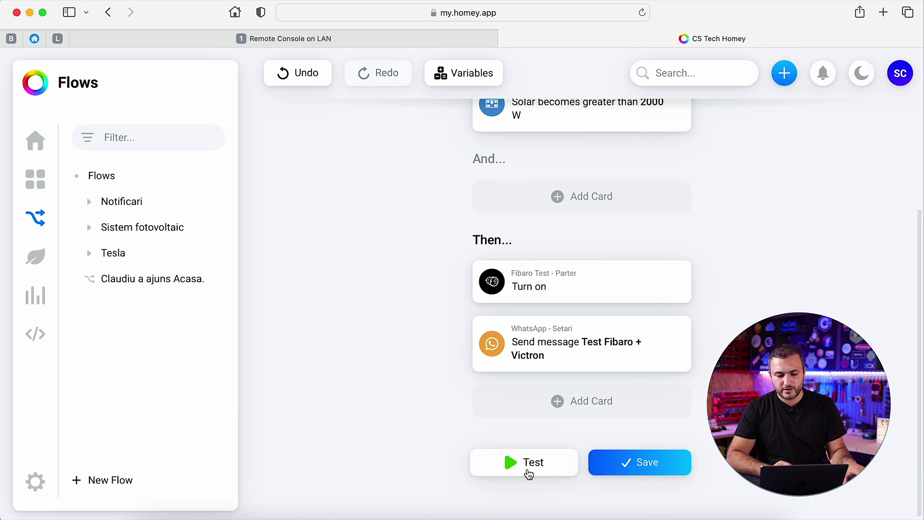